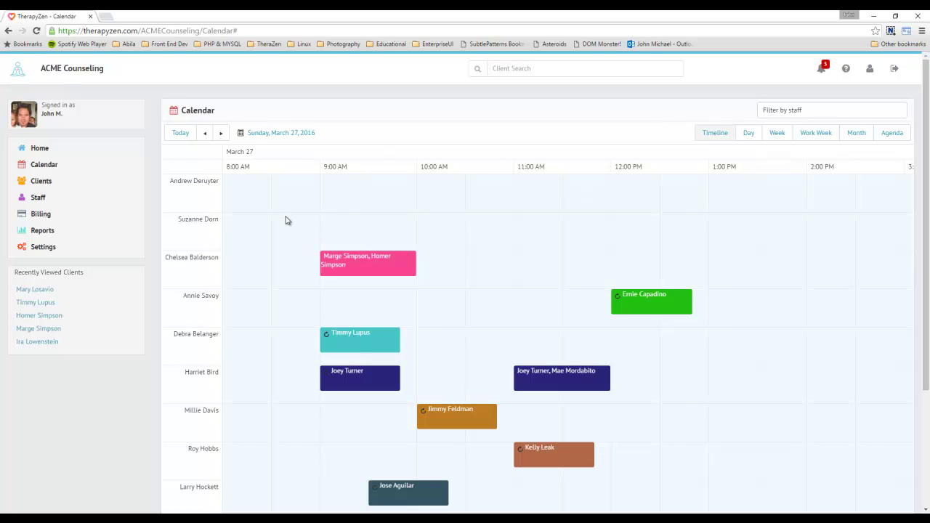
# Start a new appointment at 9:00 AM on March 27 for the last therapist in the timeline and add the seventh listed client
pyautogui.scroll(-2, 278, 226)
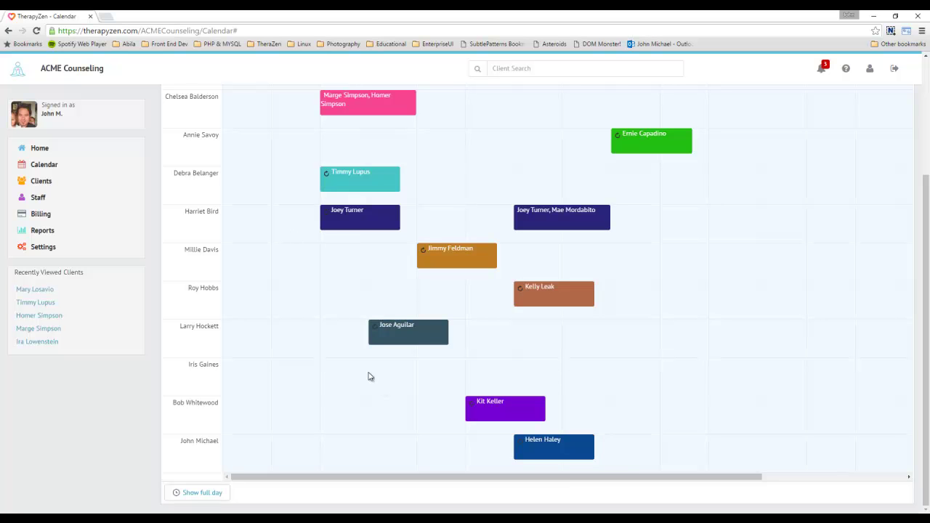
pyautogui.click(348, 453)
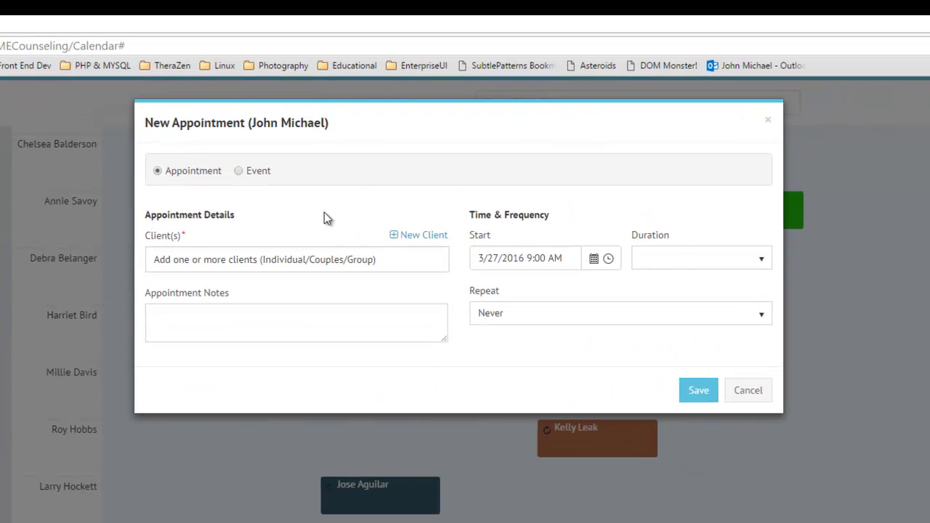
pyautogui.click(294, 265)
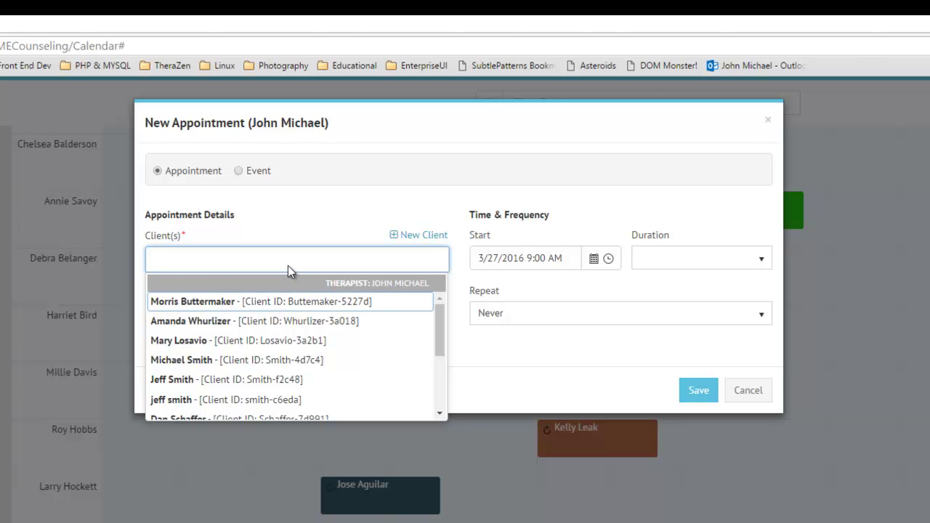
pyautogui.moveTo(442, 330); pyautogui.dragTo(429, 364)
pyautogui.click(306, 354)
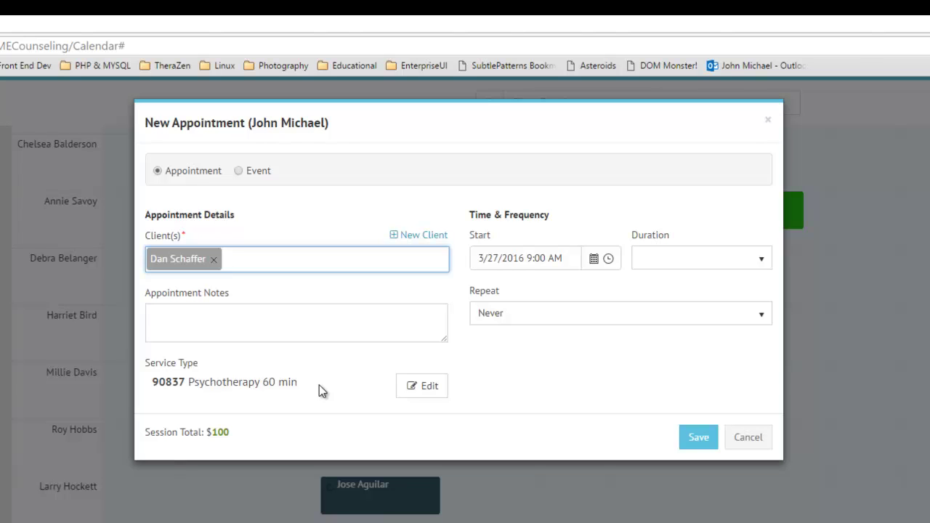
# Change the appointment's service type to 90791 Psychiatric Diagnostic Evaluation, and cancel the appointment
pyautogui.click(426, 393)
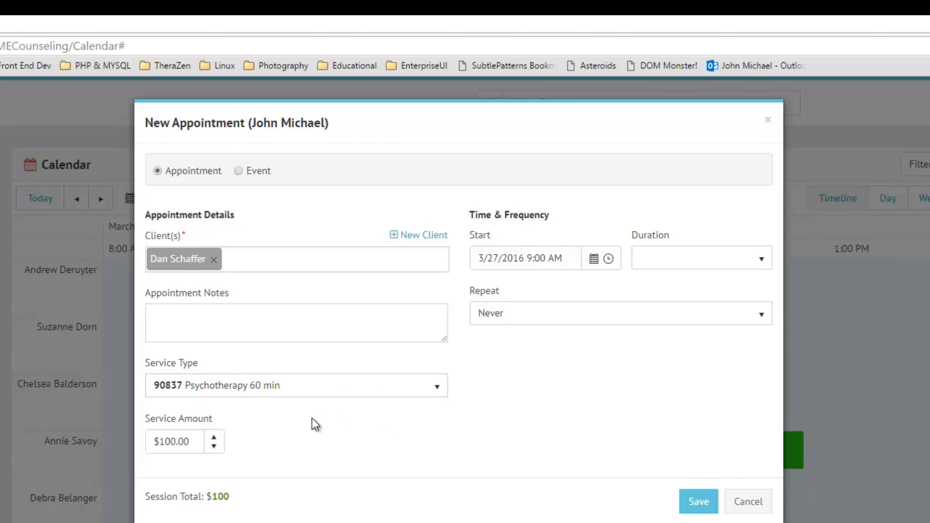
pyautogui.click(435, 391)
pyautogui.scroll(2, 335, 421)
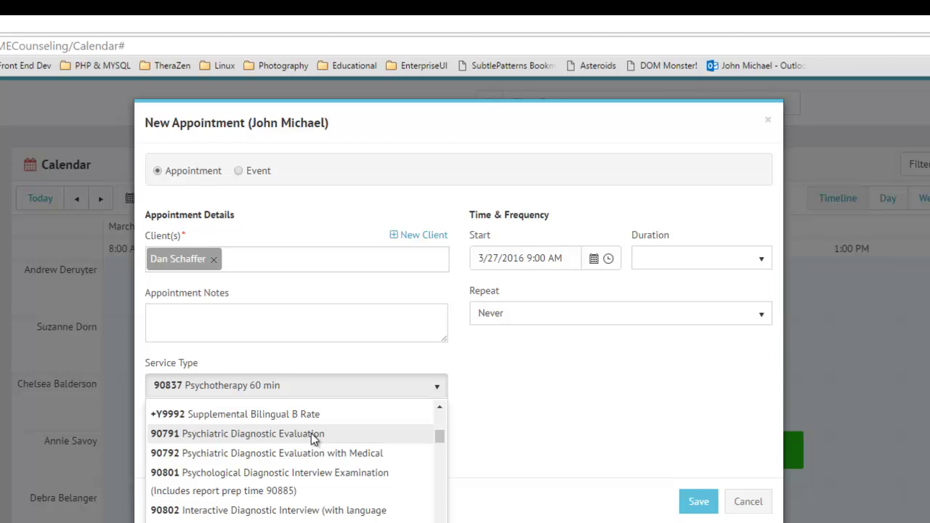
pyautogui.click(311, 433)
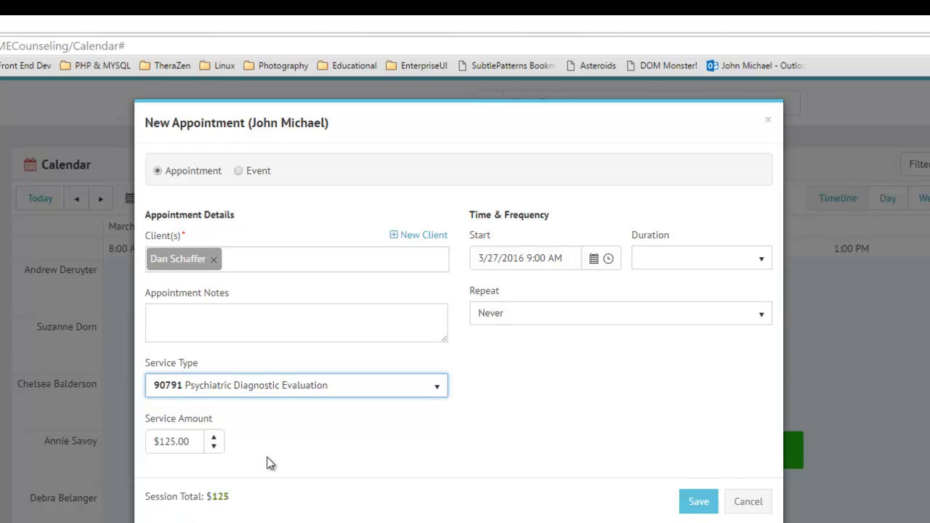
pyautogui.click(281, 444)
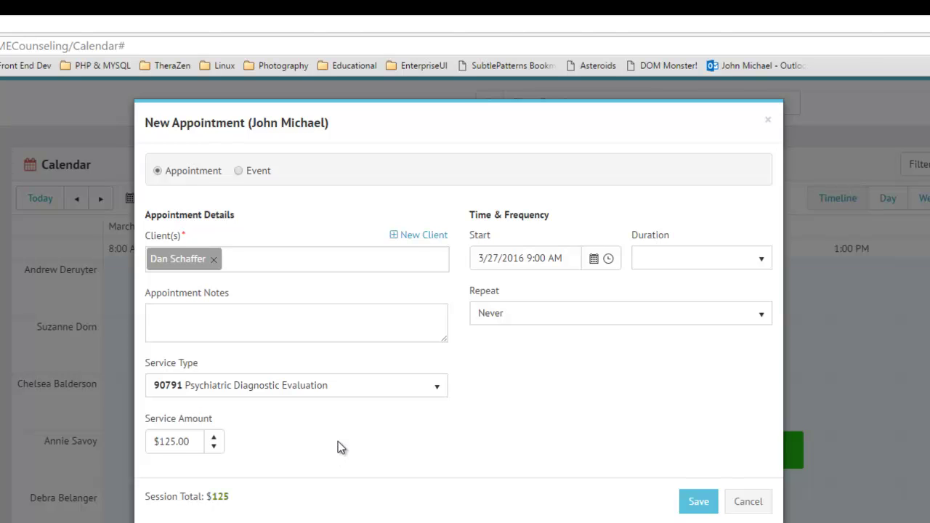
pyautogui.click(748, 502)
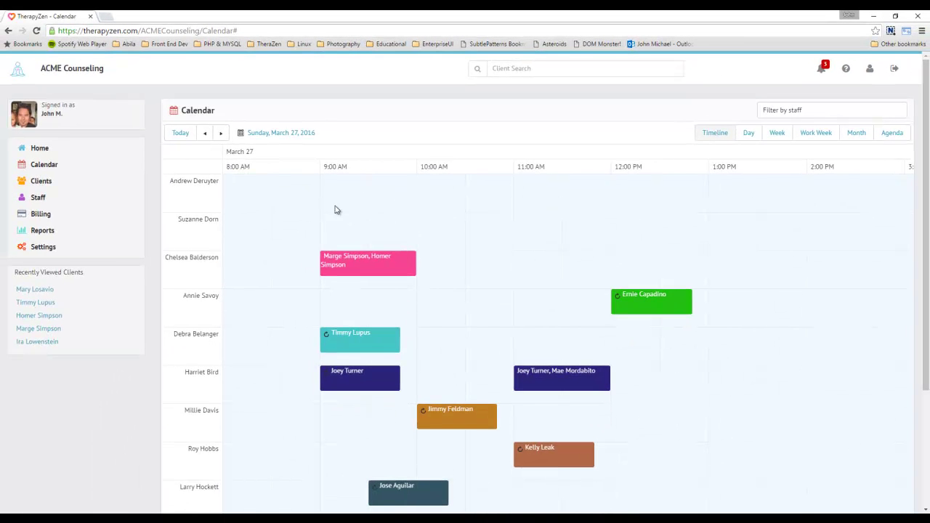
# Open the service types in the practice settings and list all of them on one page
pyautogui.click(44, 250)
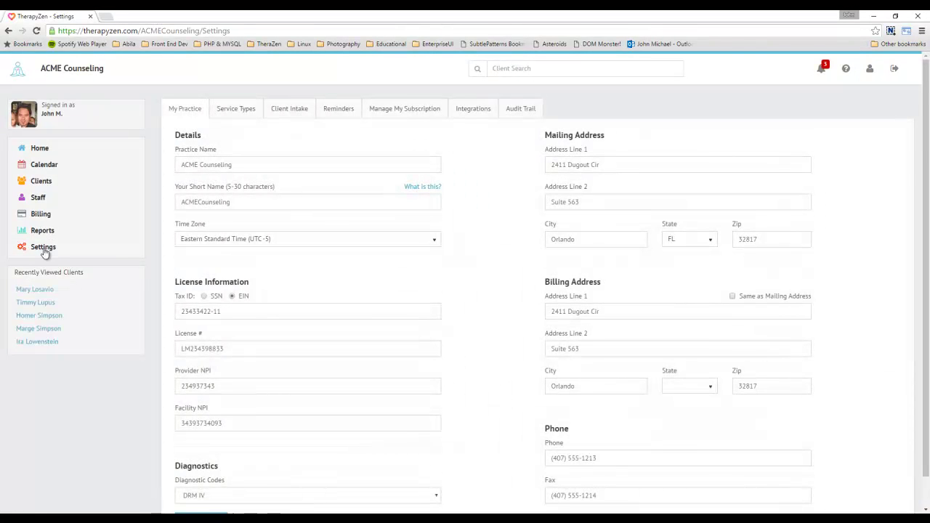
pyautogui.click(240, 111)
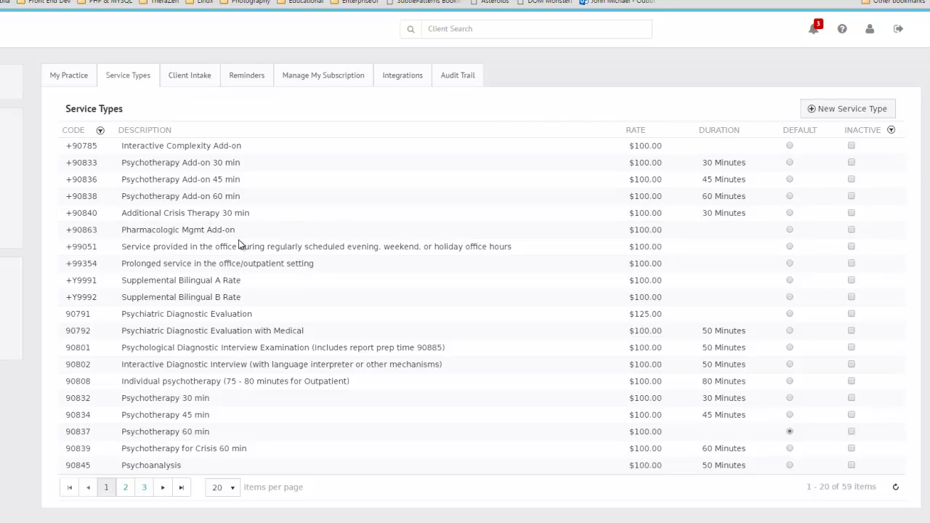
pyautogui.click(232, 488)
pyautogui.click(223, 431)
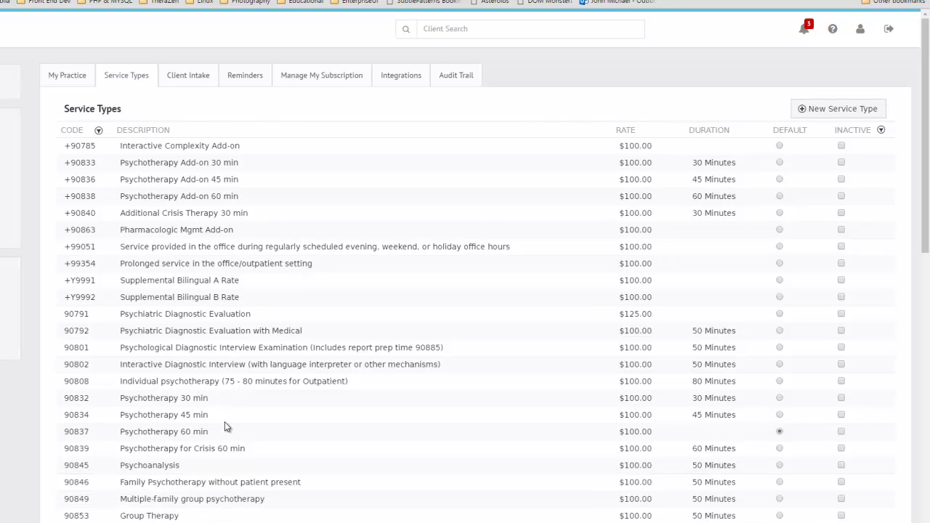
# Mark the +90785 Interactive Complexity Add-on service type as inactive and filter the list to inactive service codes
pyautogui.moveTo(926, 109)
pyautogui.mouseDown()
pyautogui.moveTo(914, 405)
pyautogui.moveTo(919, 108)
pyautogui.mouseUp()
pyautogui.click(842, 146)
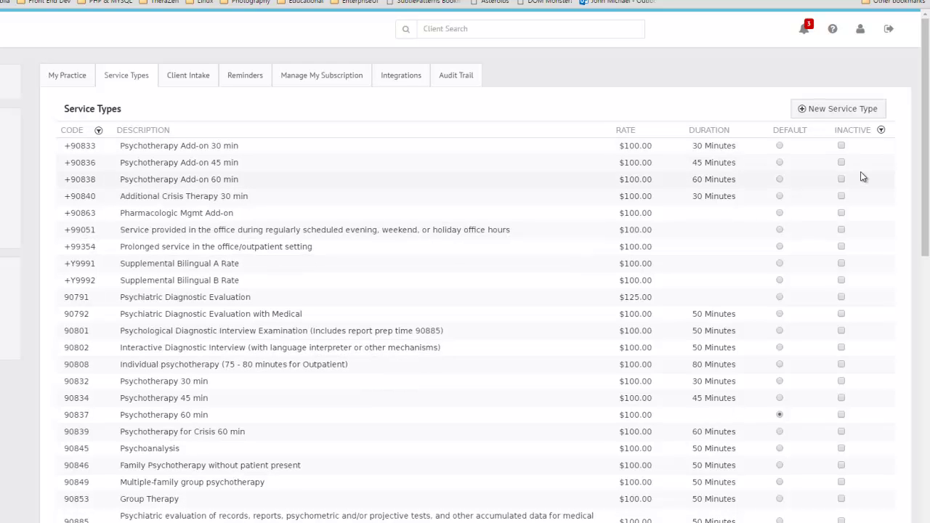
pyautogui.click(880, 132)
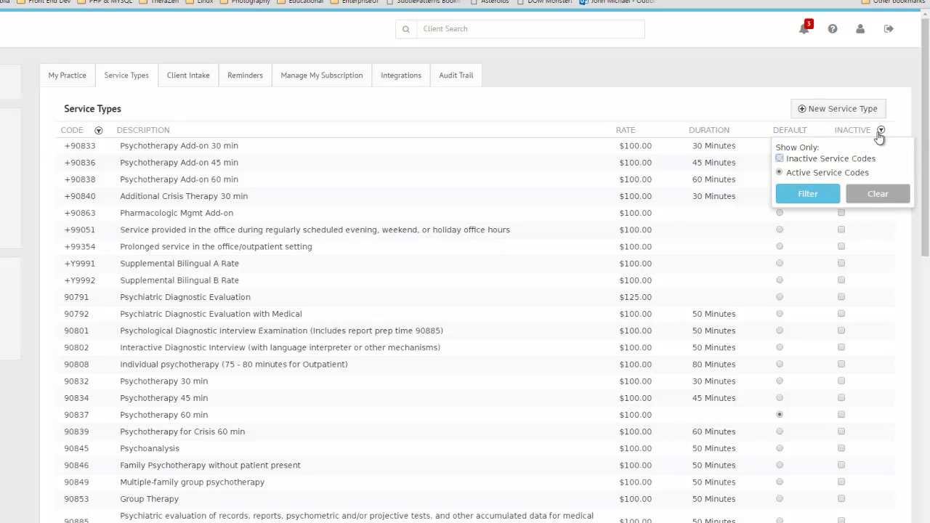
pyautogui.click(820, 197)
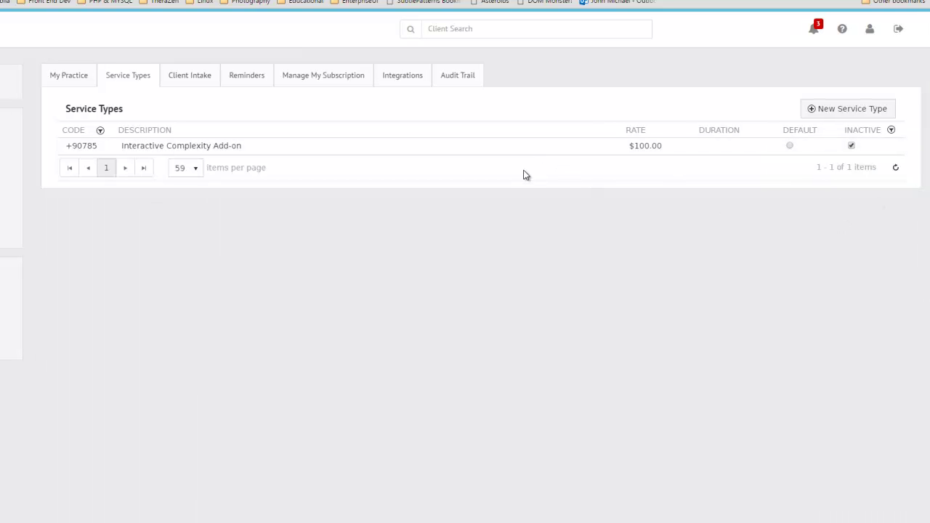
# Filter the service types to show only active service codes
pyautogui.click(892, 131)
pyautogui.click(790, 173)
pyautogui.click(812, 195)
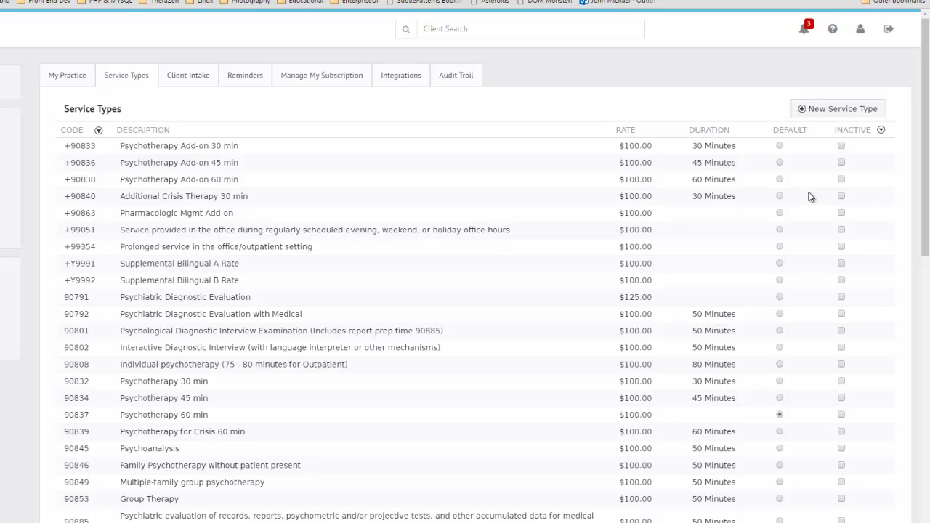
# Make 90853 Group Therapy the default service type and set its rate to $200
pyautogui.scroll(-2, 811, 197)
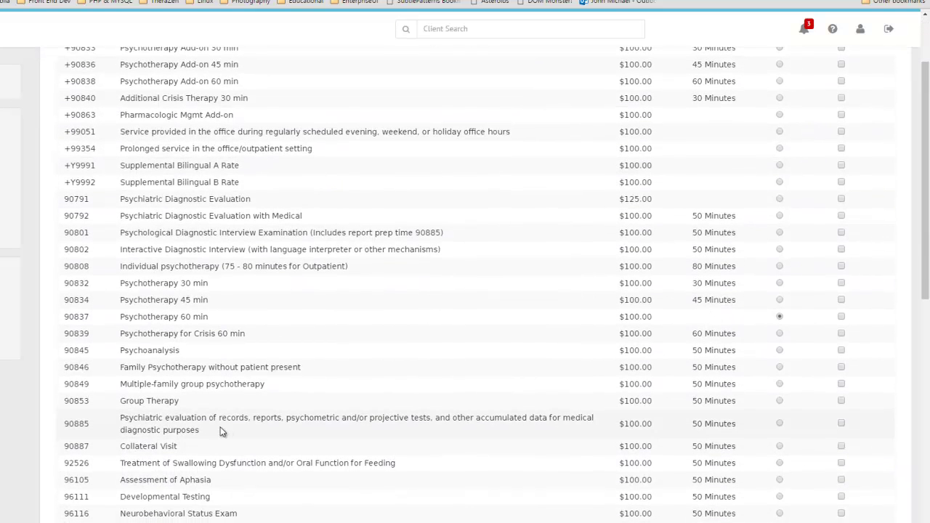
pyautogui.click(779, 402)
pyautogui.click(633, 401)
pyautogui.moveTo(626, 402); pyautogui.dragTo(620, 402)
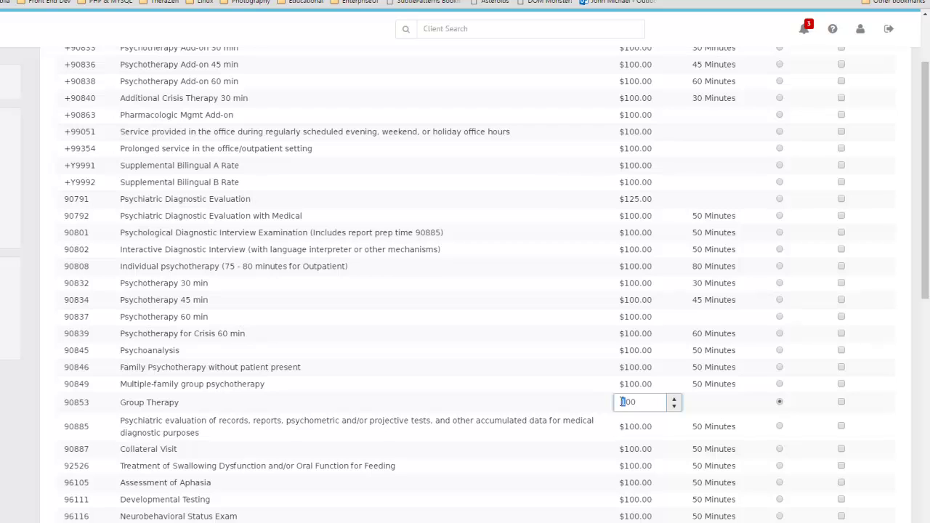
pyautogui.write('2')
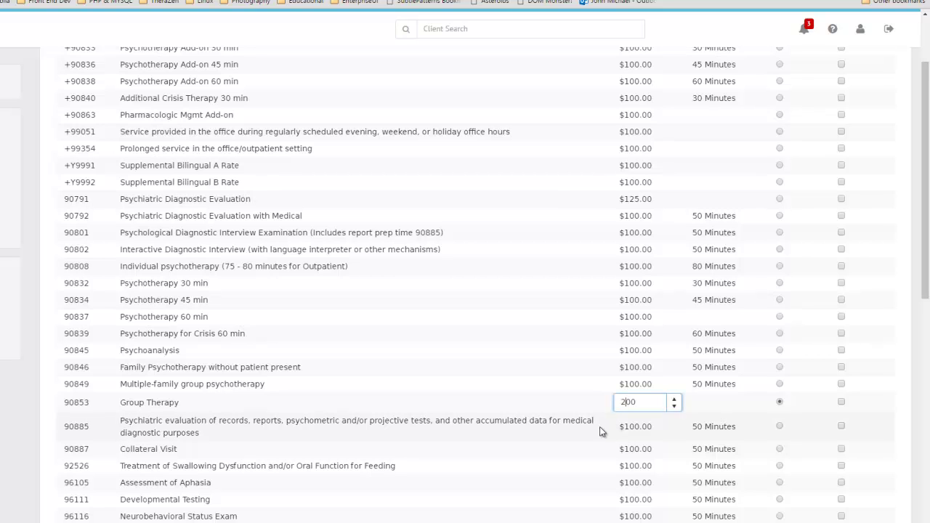
pyautogui.click(703, 415)
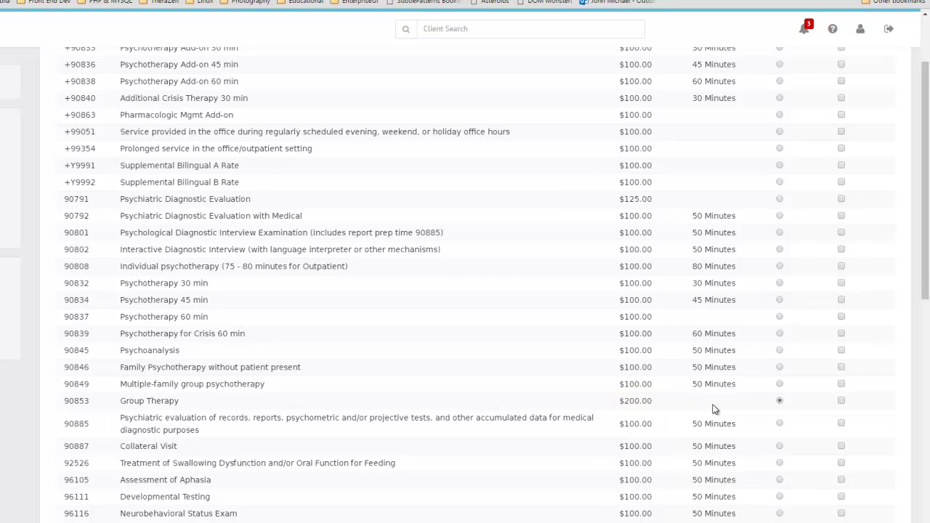
pyautogui.click(779, 401)
pyautogui.click(779, 401)
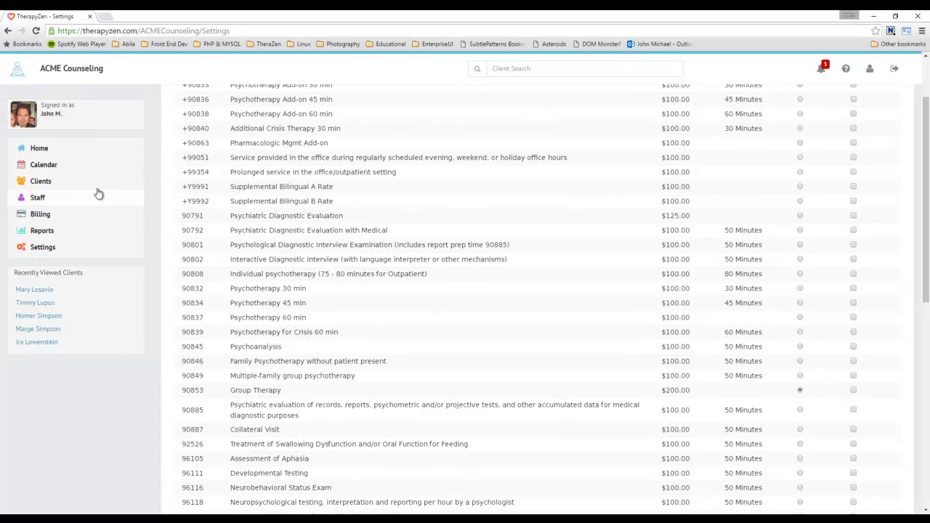
# Return to the calendar and start a new appointment at 9:00 AM on March 27 for the last therapist in the timeline
pyautogui.click(59, 168)
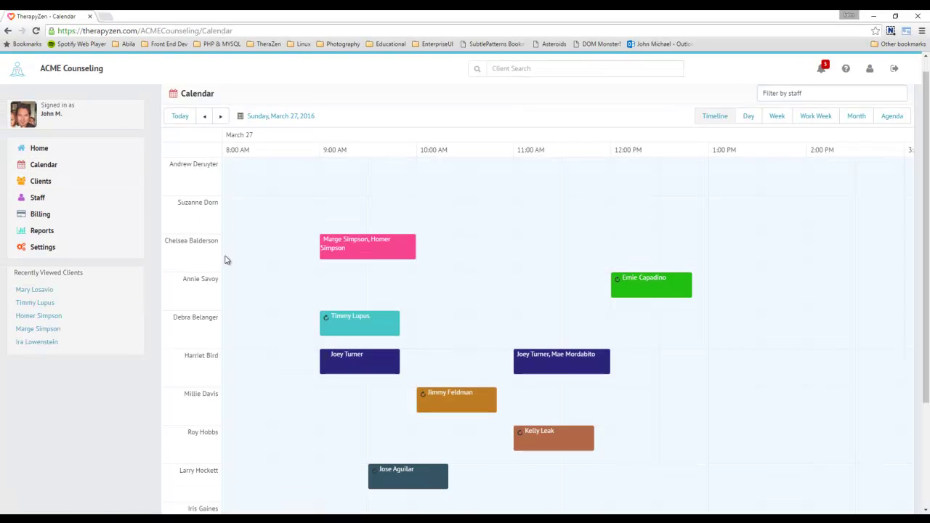
pyautogui.scroll(-2, 225, 261)
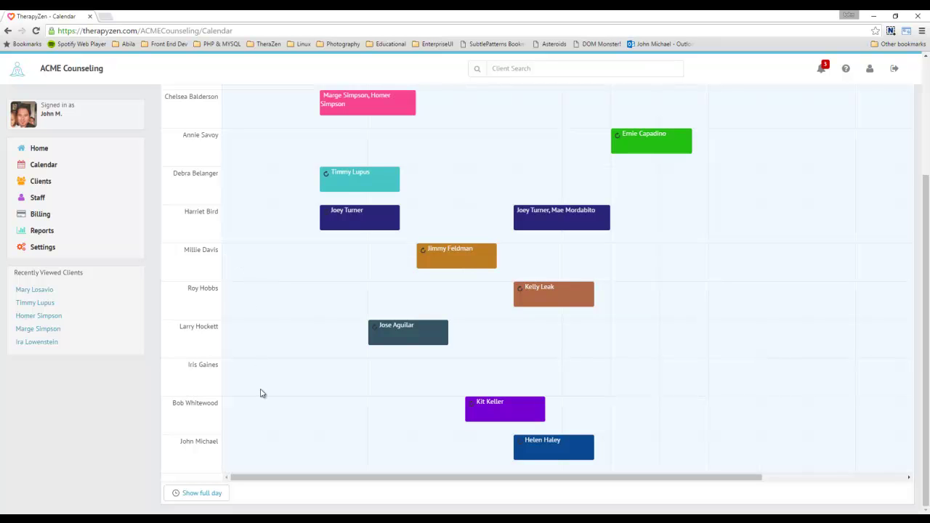
pyautogui.click(362, 454)
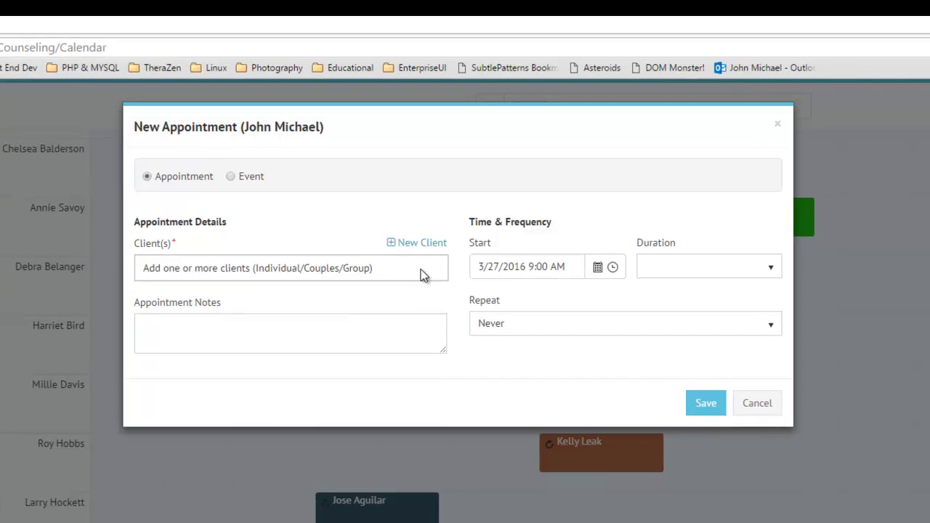
# Add the first three clients in the therapist's client list to the new appointment
pyautogui.click(424, 274)
pyautogui.click(351, 310)
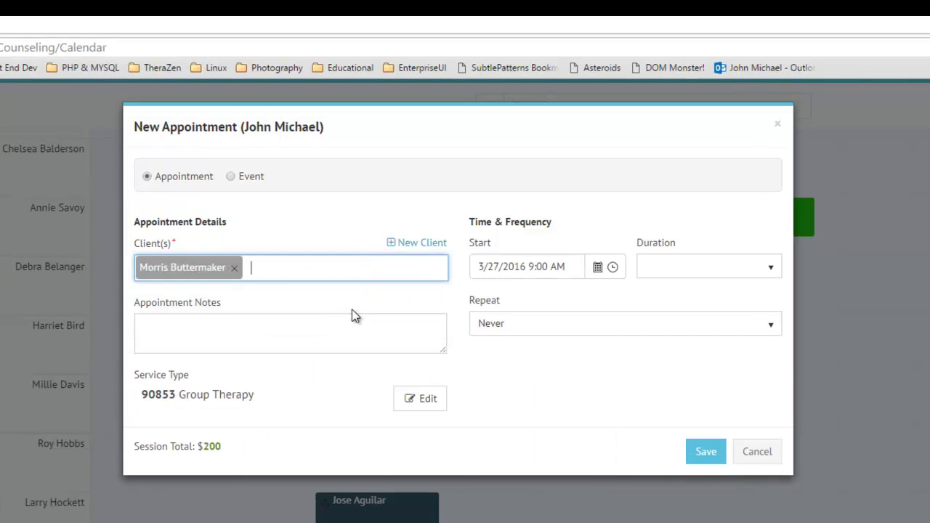
pyautogui.click(357, 275)
pyautogui.click(320, 338)
pyautogui.click(396, 270)
pyautogui.click(341, 355)
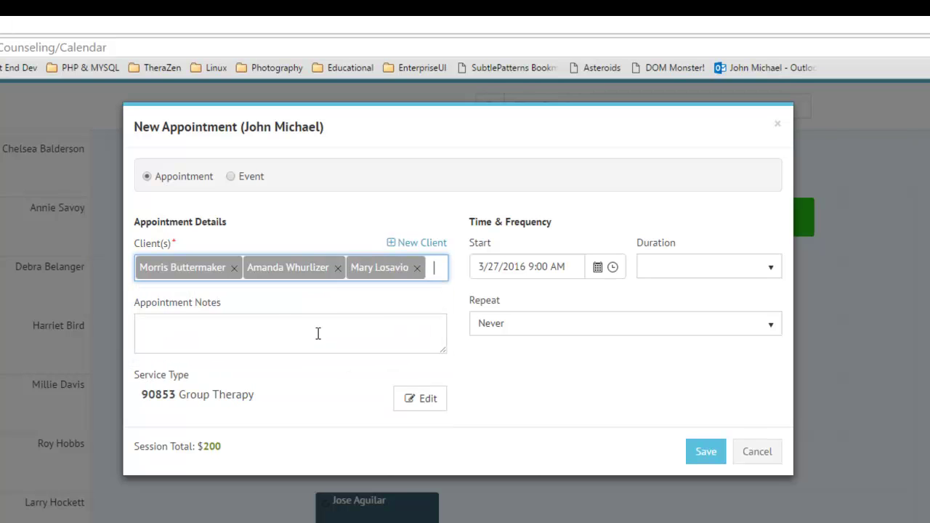